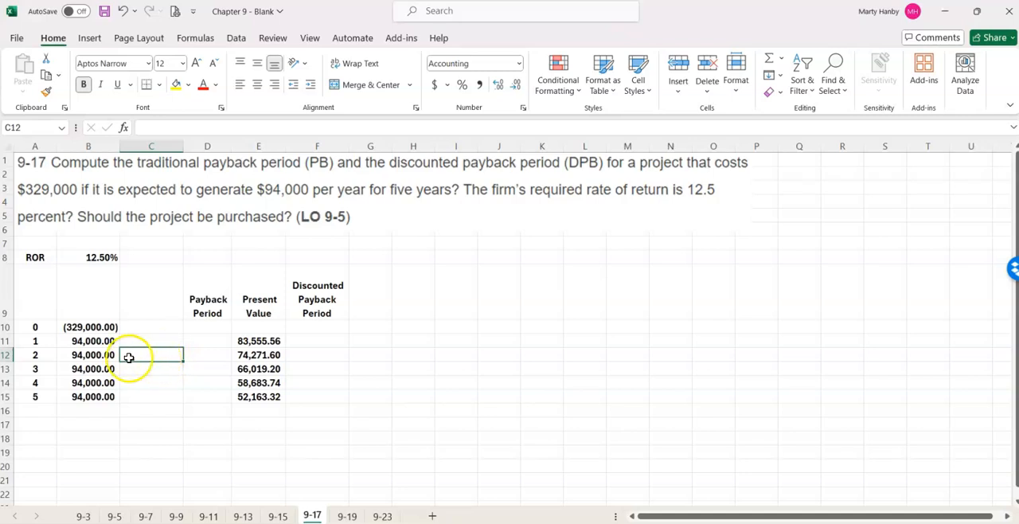
# Enter =B10+B11 in C12 to add the first year's cash flow to the initial cost.
pyautogui.write('=')
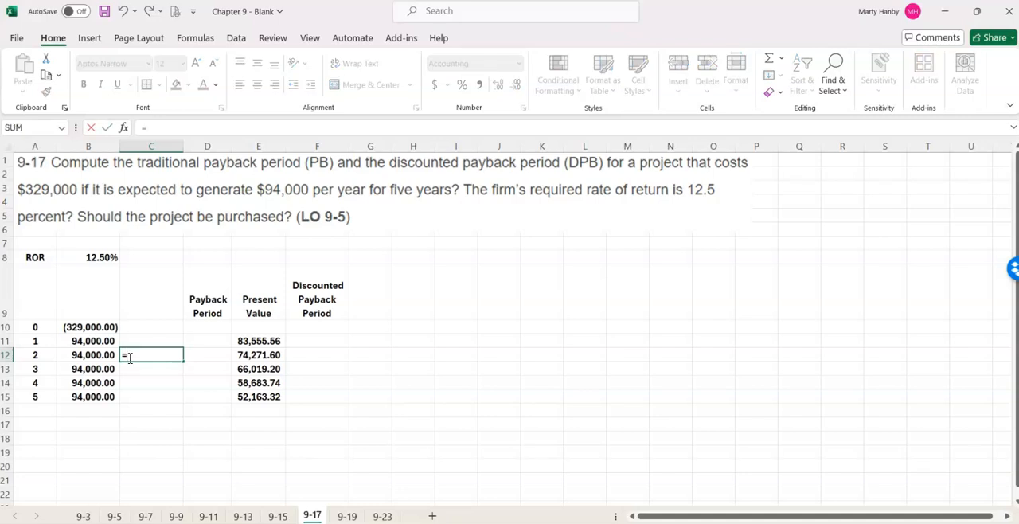
pyautogui.click(94, 327)
pyautogui.write('+')
pyautogui.click(96, 341)
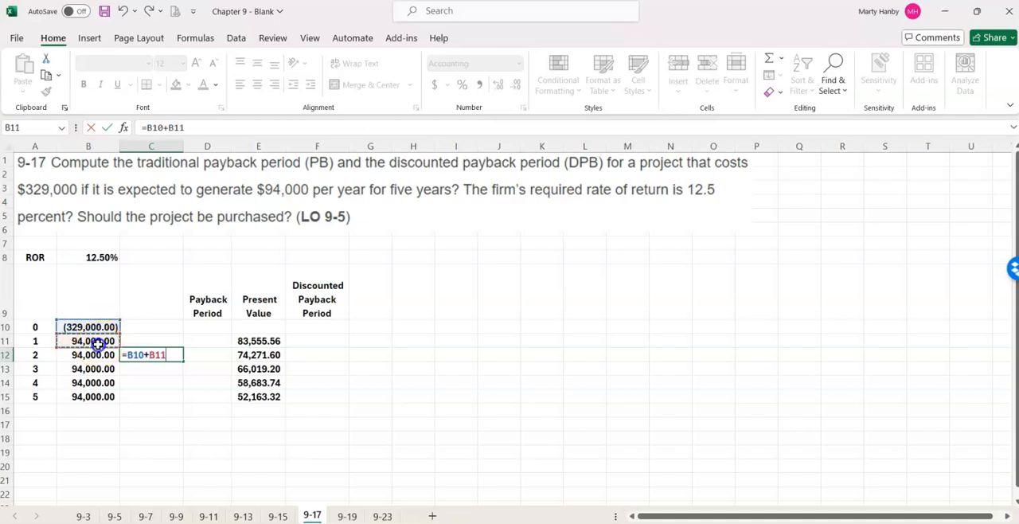
pyautogui.press('Return')
# Enter =C12+B12 in C13 to carry the unrecovered balance forward with the second year's cash flow.
pyautogui.click(145, 366)
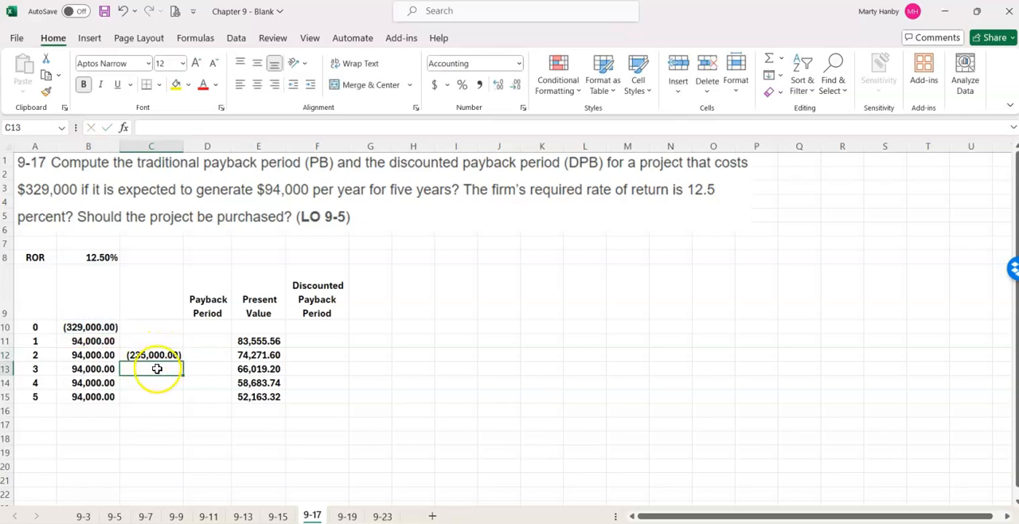
pyautogui.write('=')
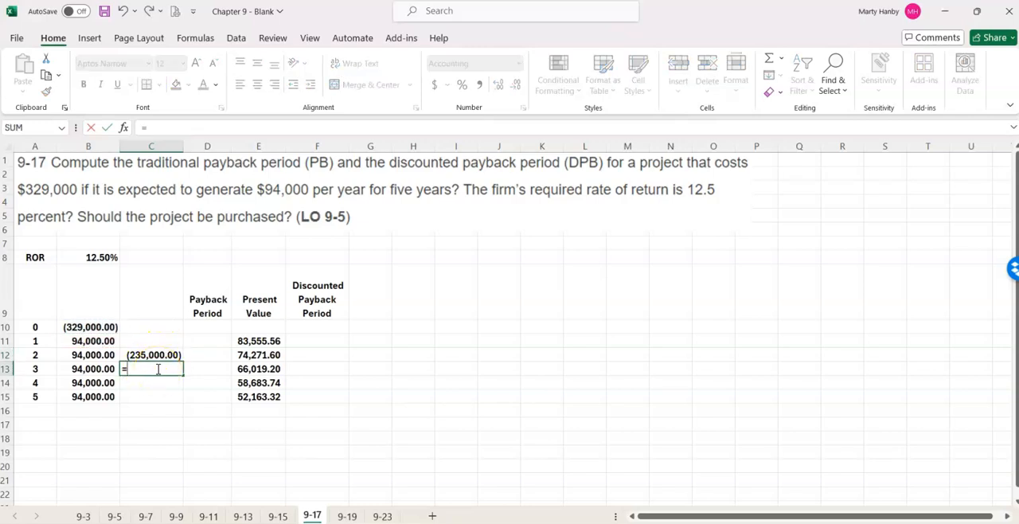
pyautogui.click(140, 355)
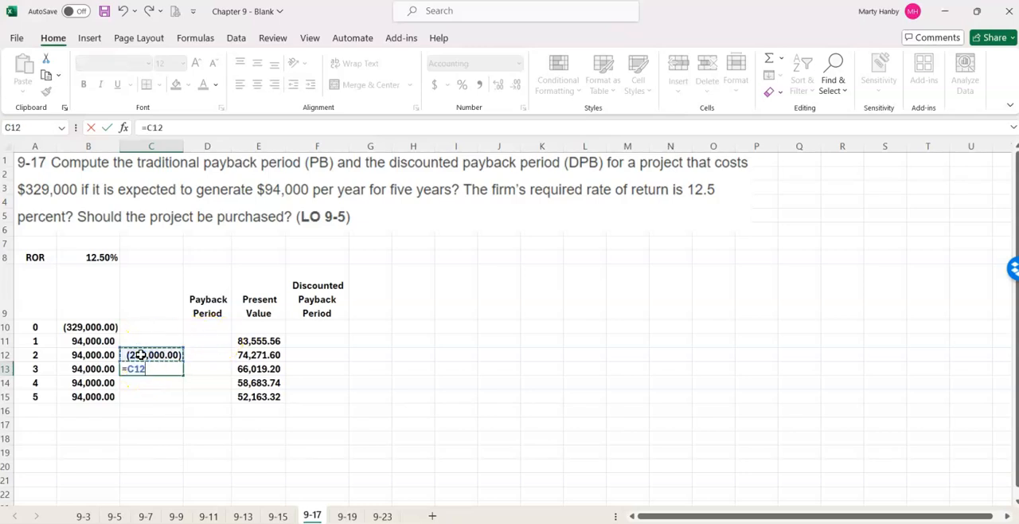
pyautogui.write('+')
pyautogui.click(94, 355)
pyautogui.press('Return')
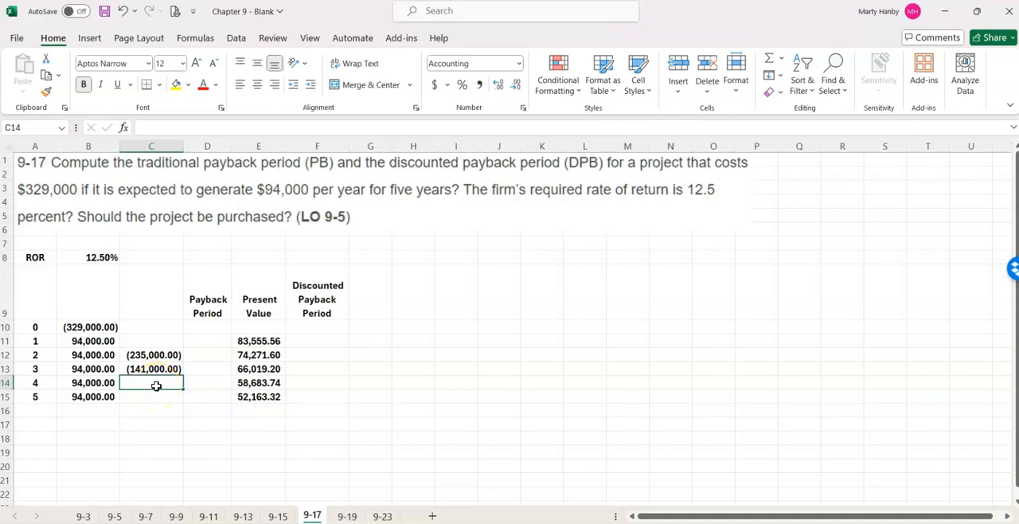
pyautogui.write('=')
pyautogui.click(161, 371)
pyautogui.press('Escape')
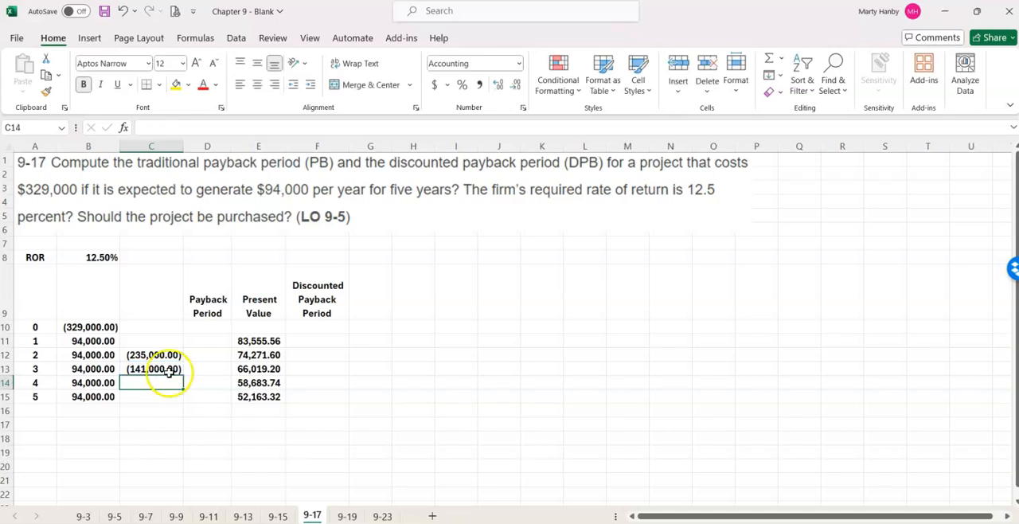
# Fill the running balance formula from C13 down to C14.
pyautogui.click(174, 368)
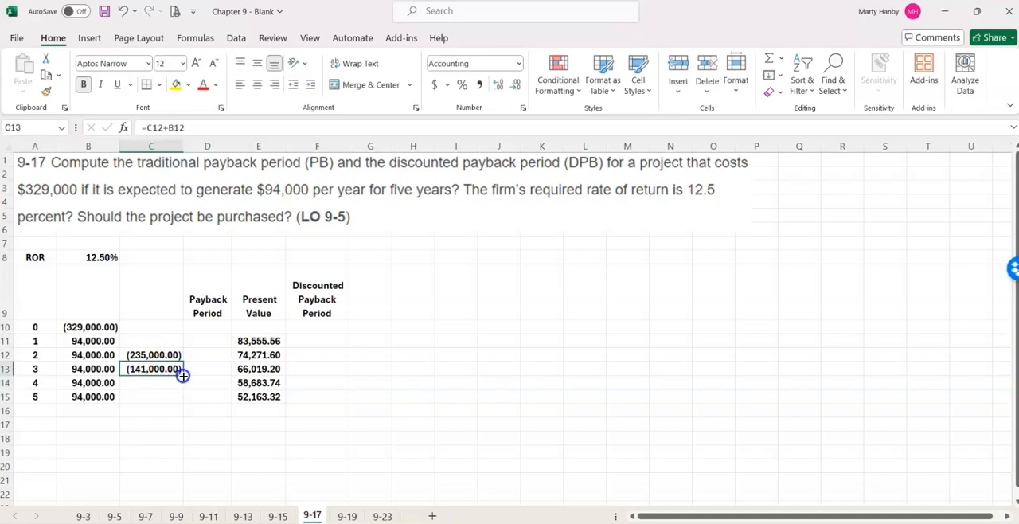
pyautogui.moveTo(183, 375); pyautogui.dragTo(183, 388)
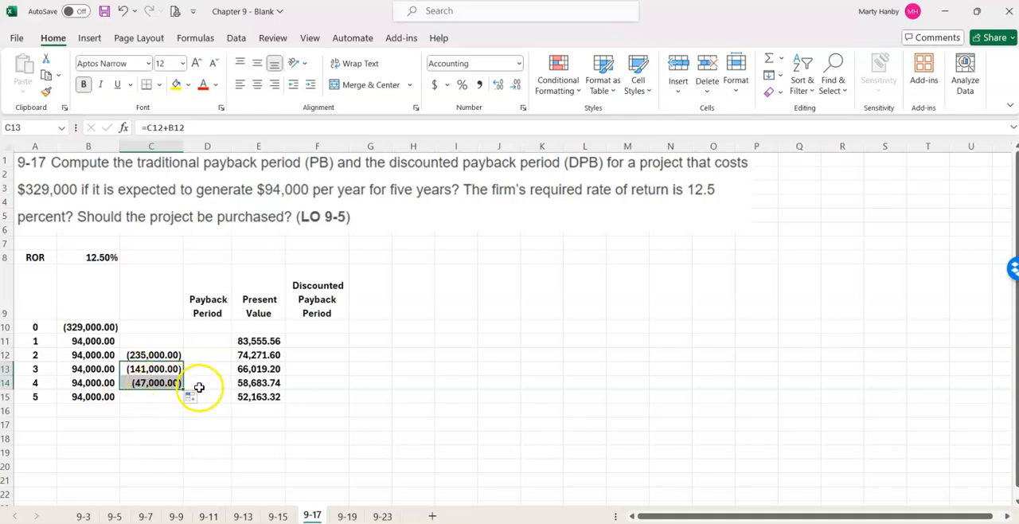
# Compute the traditional payback period in D14 with the formula =3+(-C14/B14).
pyautogui.click(200, 384)
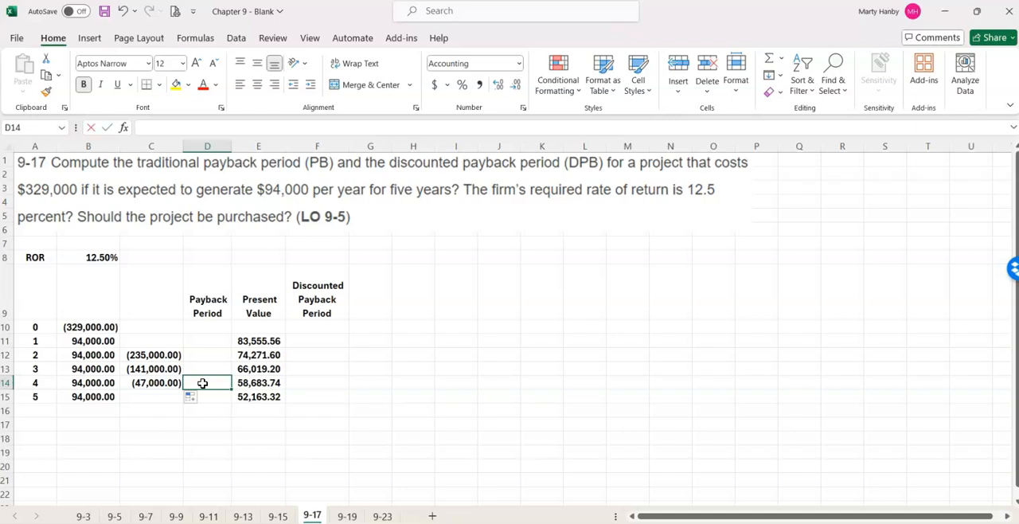
pyautogui.write('=3')
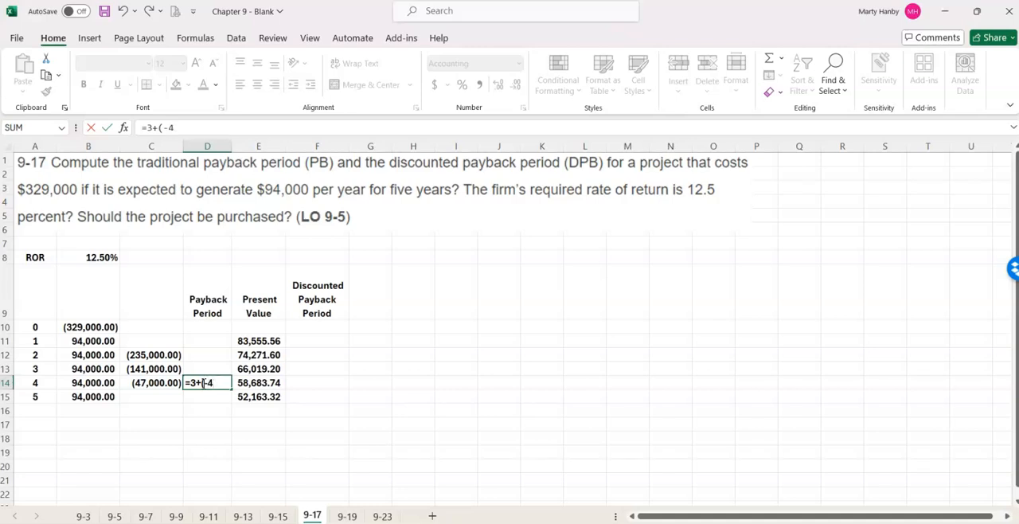
pyautogui.write('+(-')
pyautogui.click(166, 383)
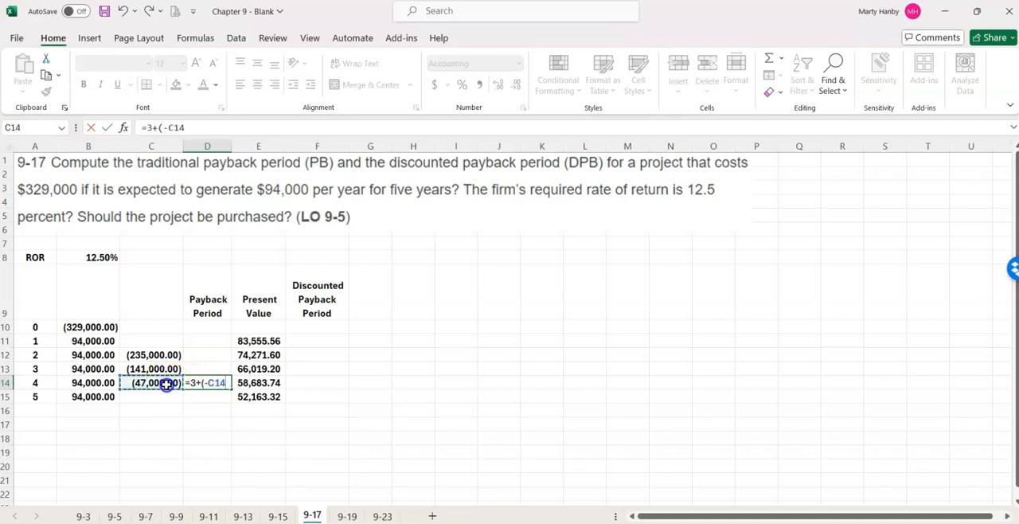
pyautogui.write('/')
pyautogui.click(99, 382)
pyautogui.write(')')
pyautogui.press('Return')
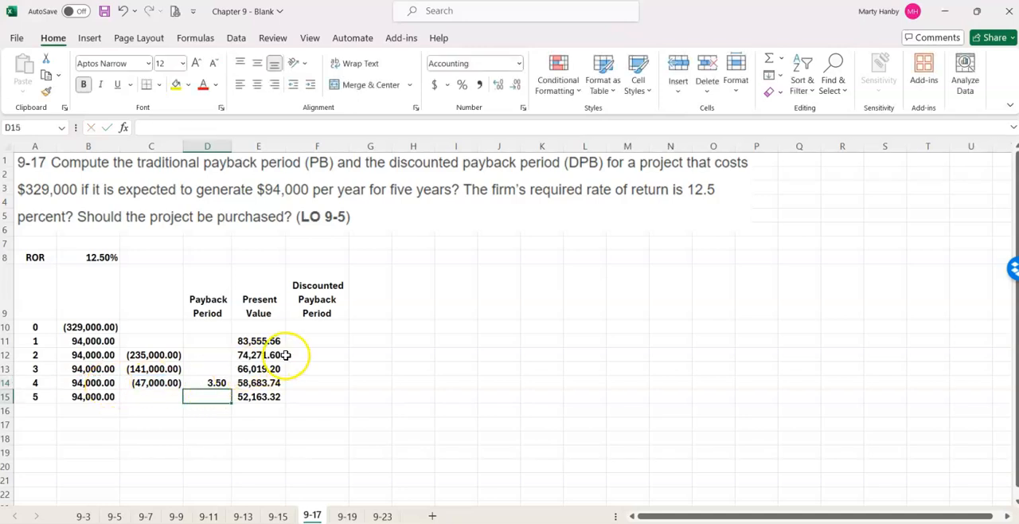
# Clear the existing present values in E11:E15.
pyautogui.click(262, 340)
pyautogui.moveTo(262, 337); pyautogui.dragTo(263, 396)
pyautogui.press('Delete')
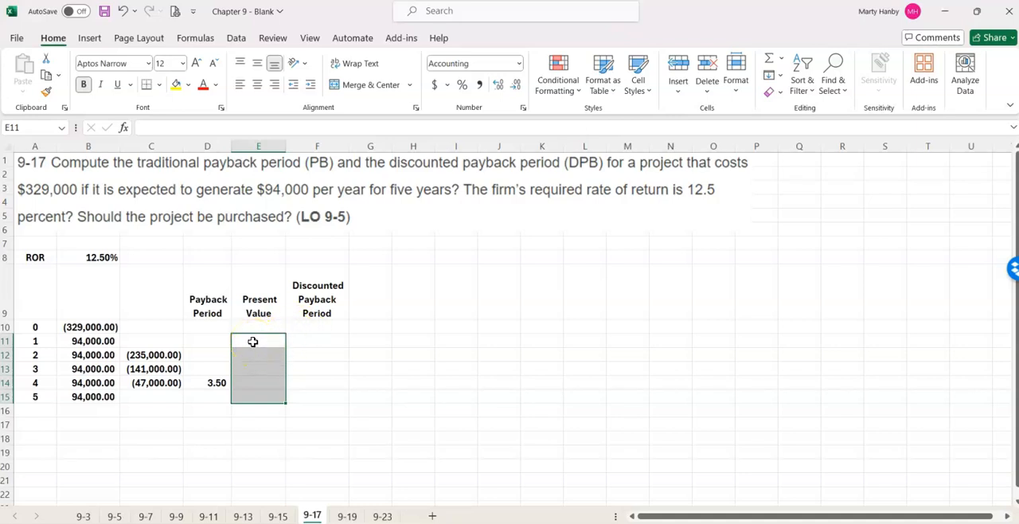
# Calculate the first present value in E11 with =B11/(1+$B$8)^A11 and fill the formula down through E15.
pyautogui.write('=')
pyautogui.click(88, 340)
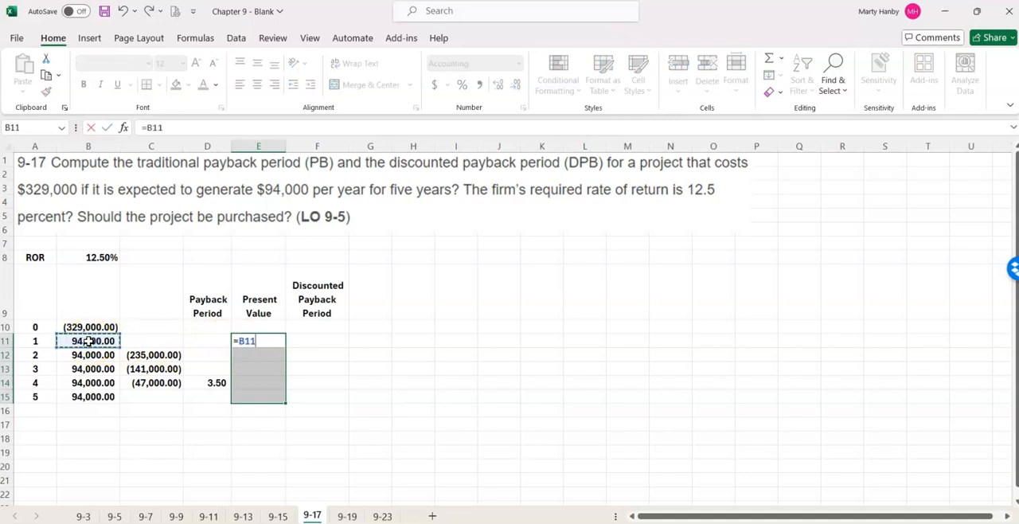
pyautogui.write('/(1+')
pyautogui.click(93, 256)
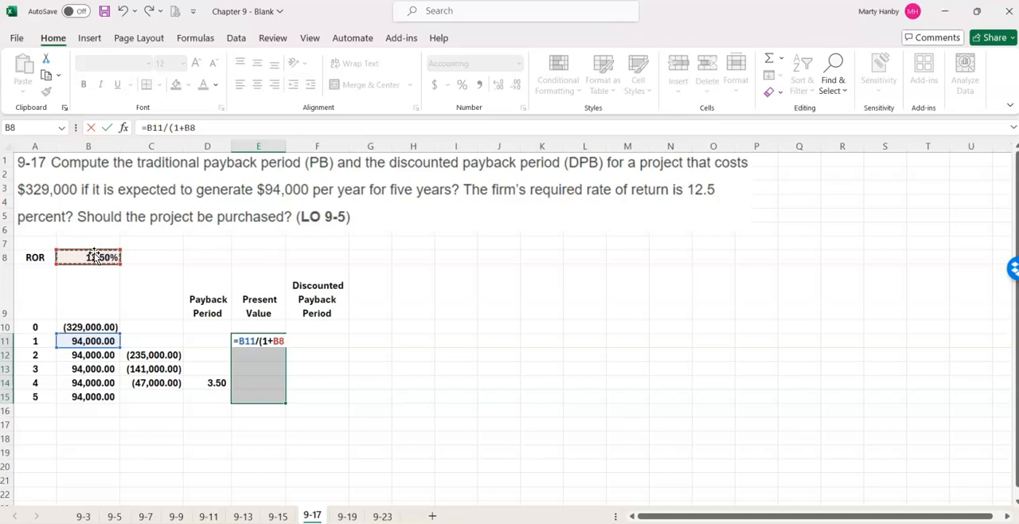
pyautogui.press('F4')
pyautogui.write(')^')
pyautogui.click(35, 342)
pyautogui.press('Return')
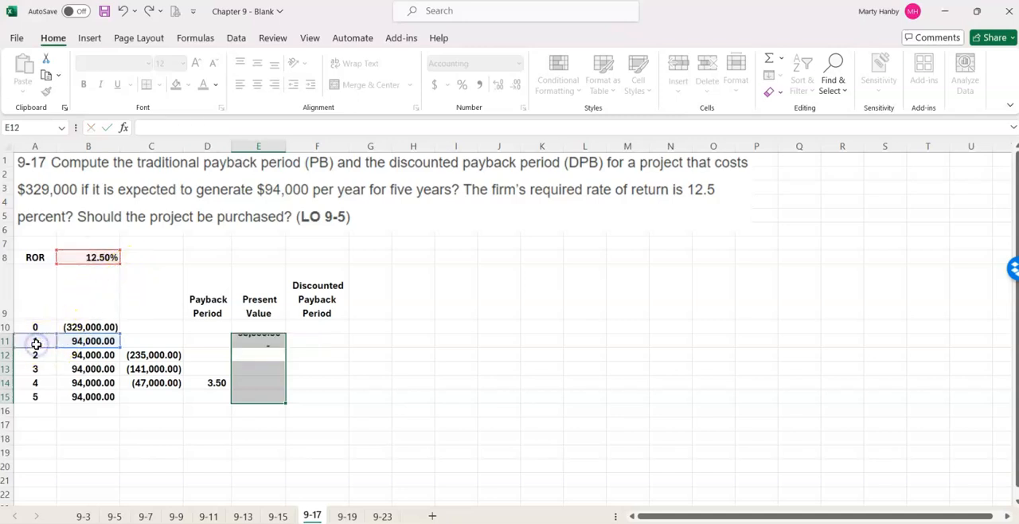
pyautogui.click(247, 341)
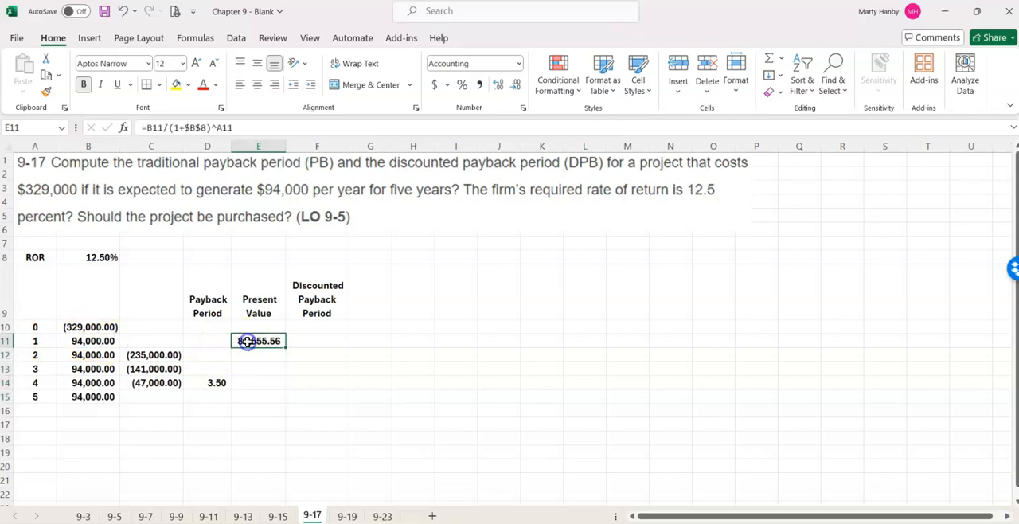
pyautogui.moveTo(280, 348); pyautogui.dragTo(289, 402)
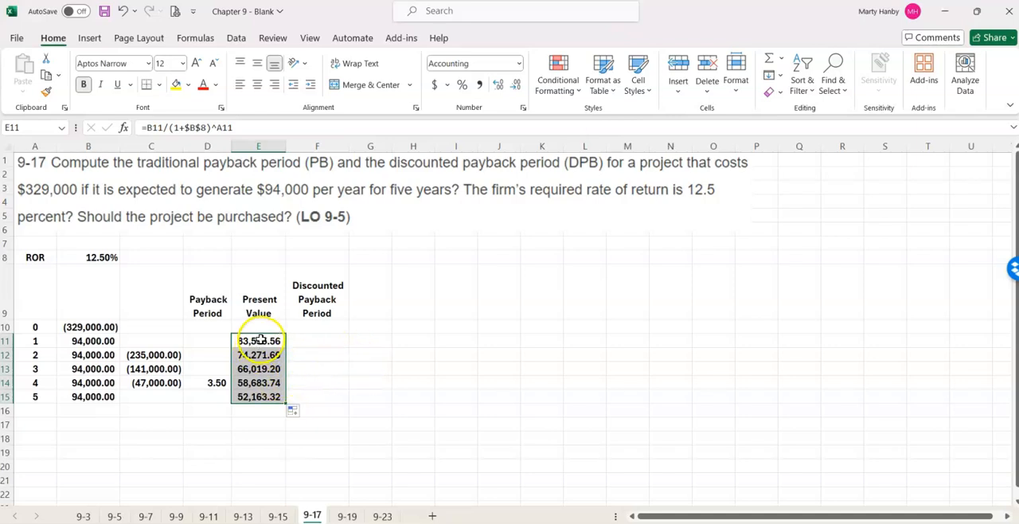
# Enter =B10+E11 in F12 to add the first year's present value to the initial cost.
pyautogui.click(308, 354)
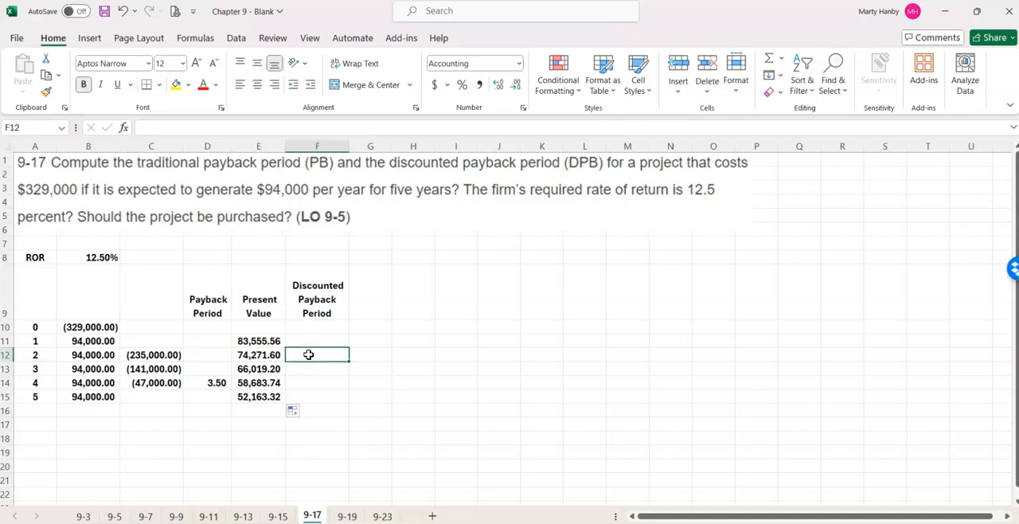
pyautogui.write('=')
pyautogui.click(106, 325)
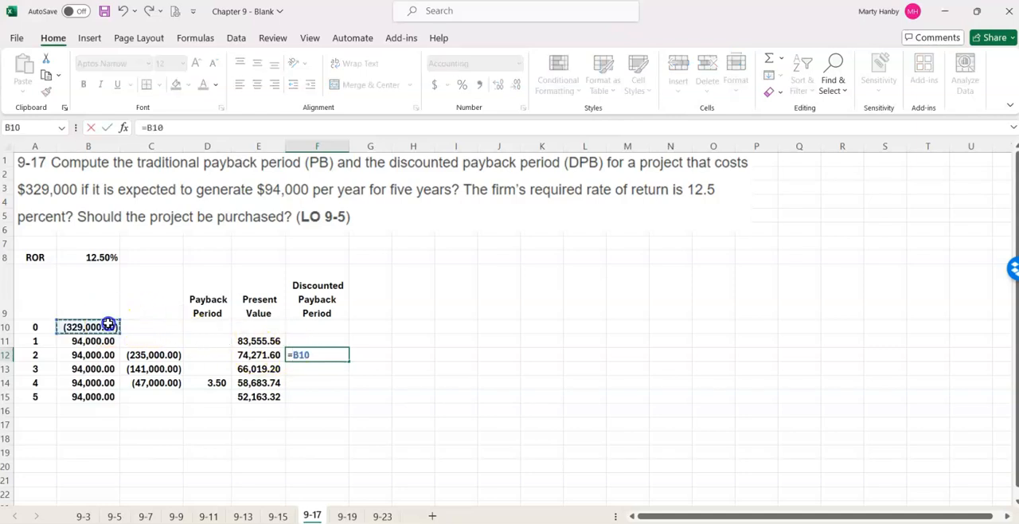
pyautogui.write('+')
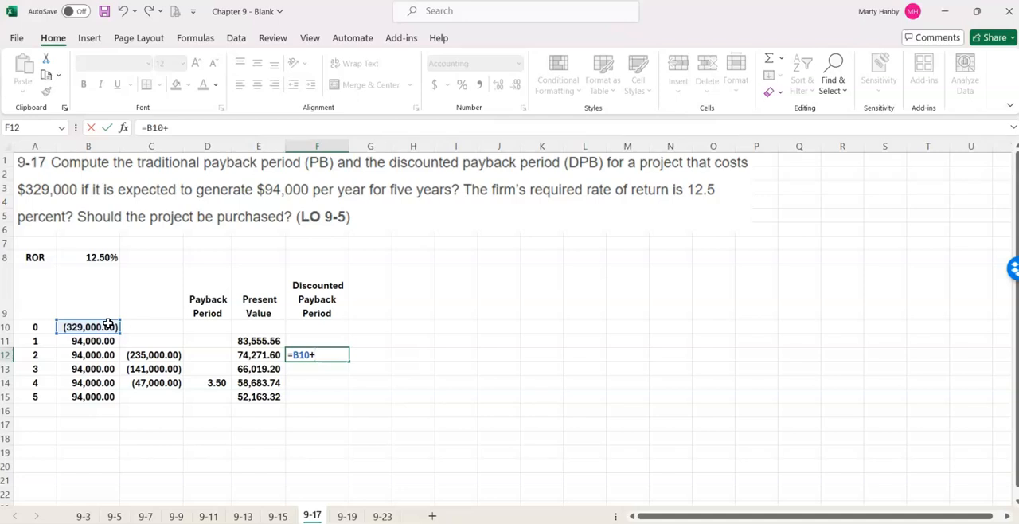
pyautogui.click(262, 340)
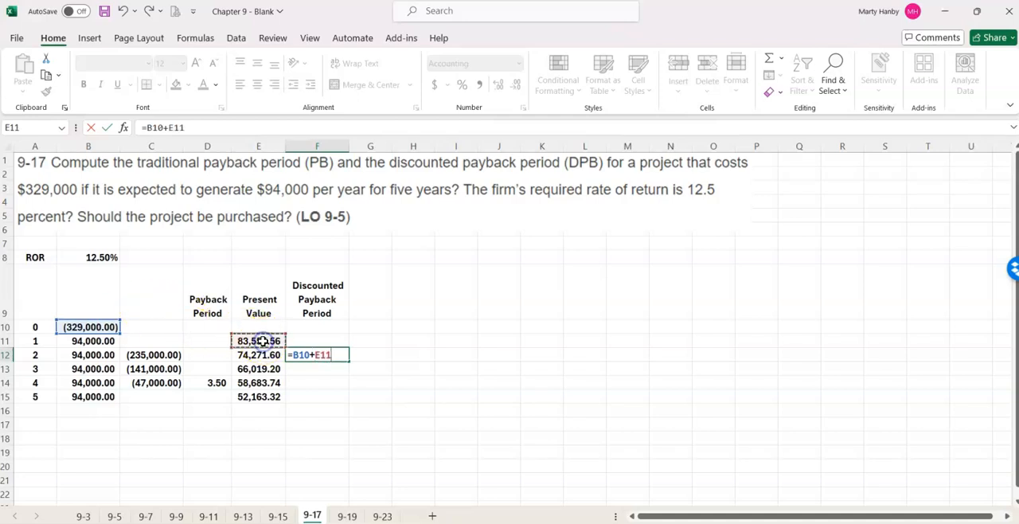
pyautogui.press('Return')
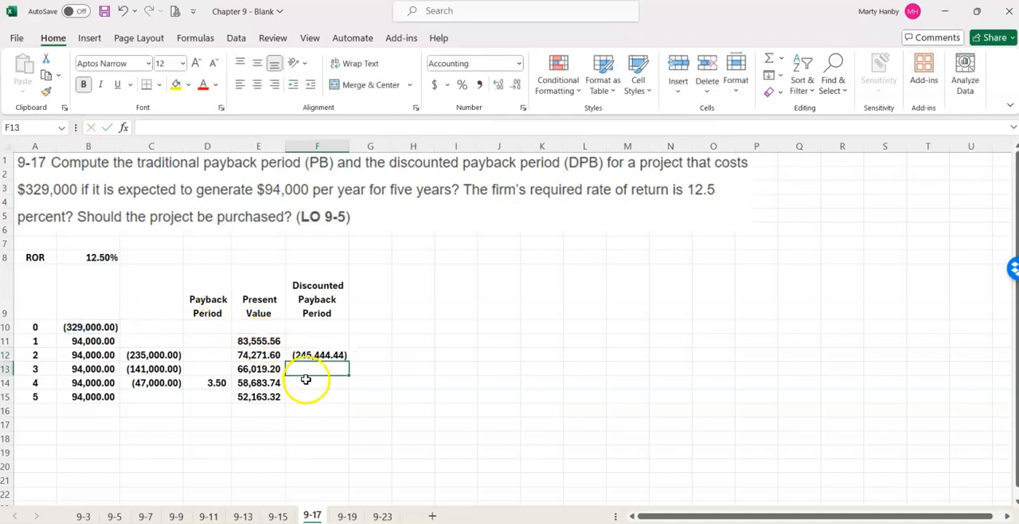
# Enter =F12+E12 in F13 for the discounted running balance and fill it down through F15.
pyautogui.write('=')
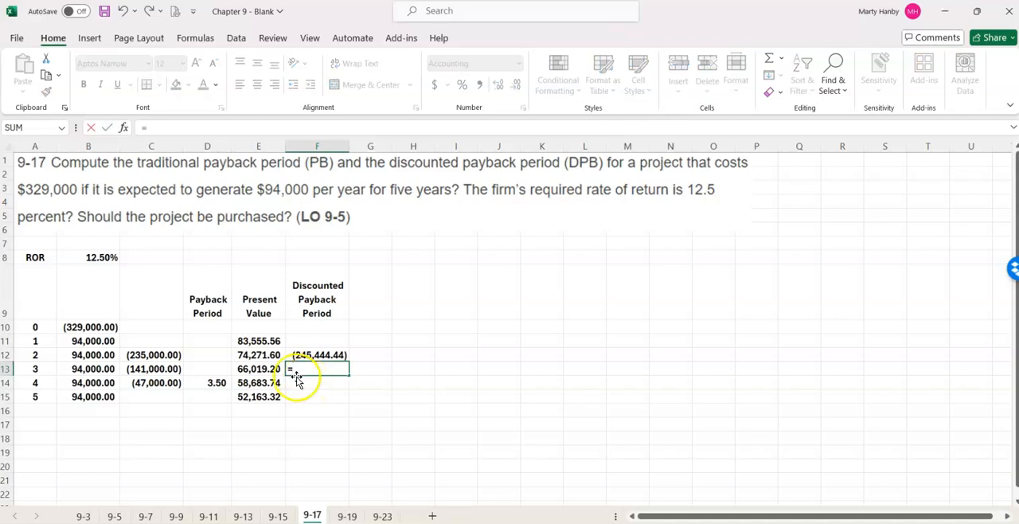
pyautogui.click(308, 355)
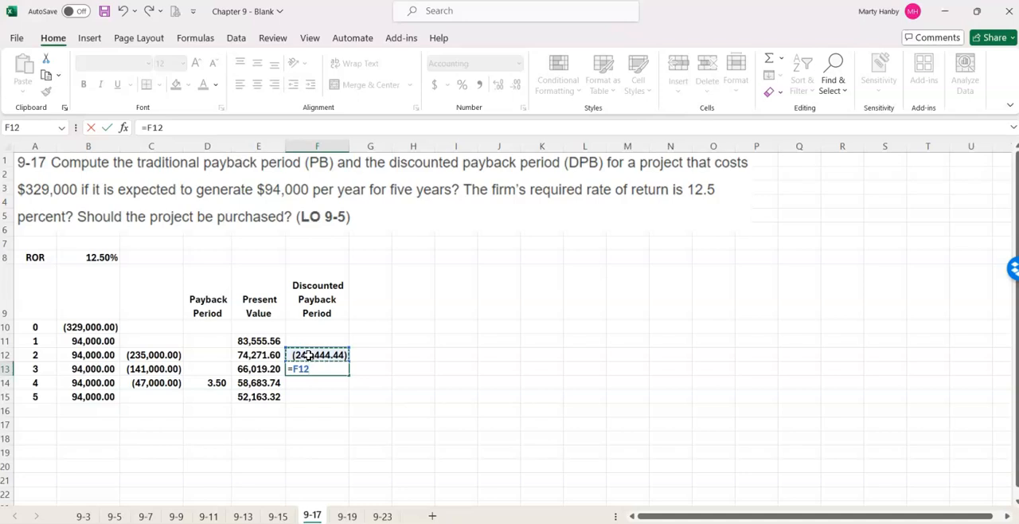
pyautogui.write('+')
pyautogui.click(256, 355)
pyautogui.press('Return')
pyautogui.click(318, 366)
pyautogui.moveTo(344, 372); pyautogui.dragTo(352, 406)
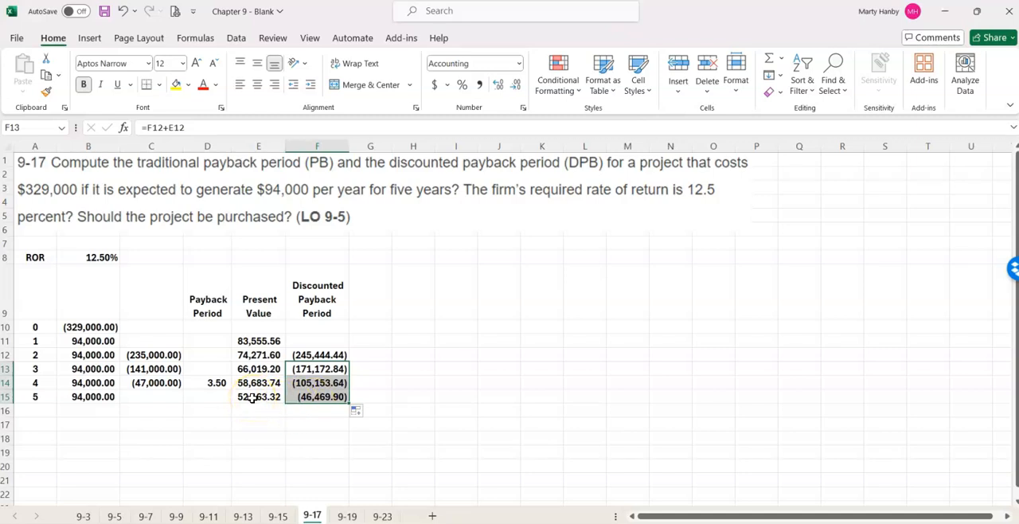
# Compute the discounted payback period in G15 with the formula =4+(-F15/E15).
pyautogui.click(365, 397)
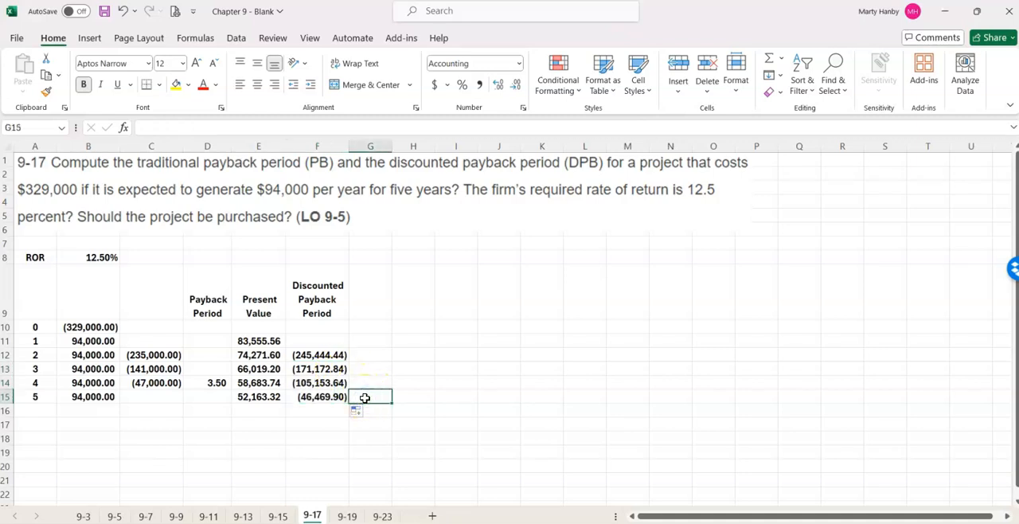
pyautogui.write('=4+(')
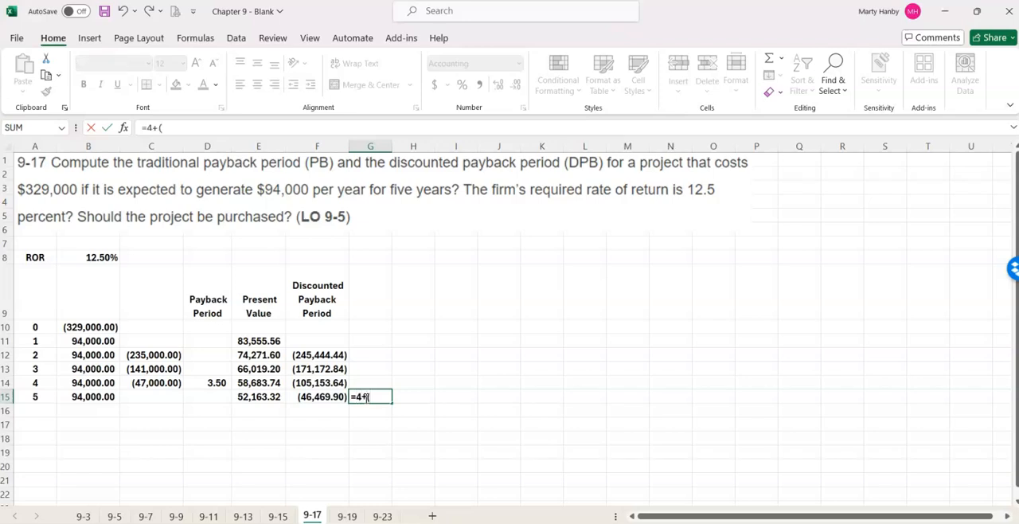
pyautogui.write('-')
pyautogui.click(307, 397)
pyautogui.write('/')
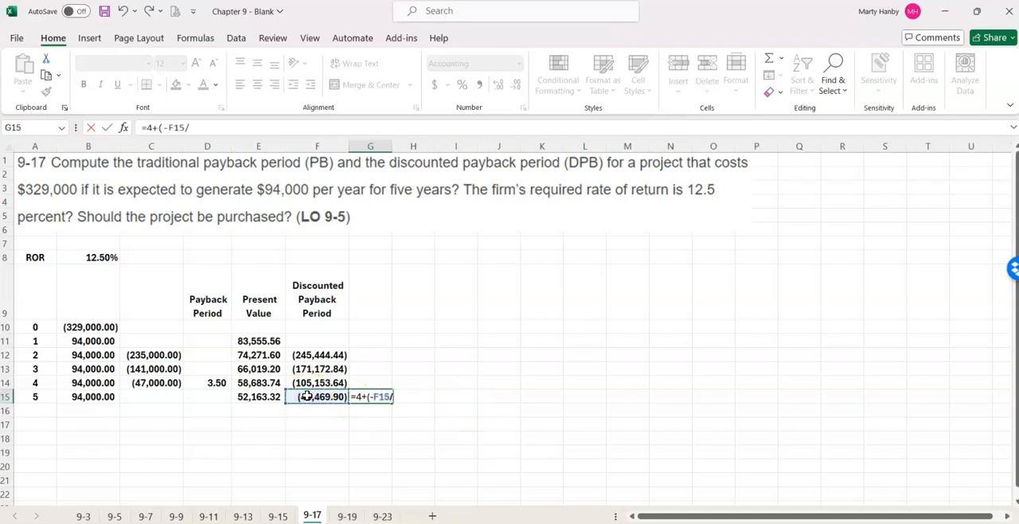
pyautogui.click(239, 397)
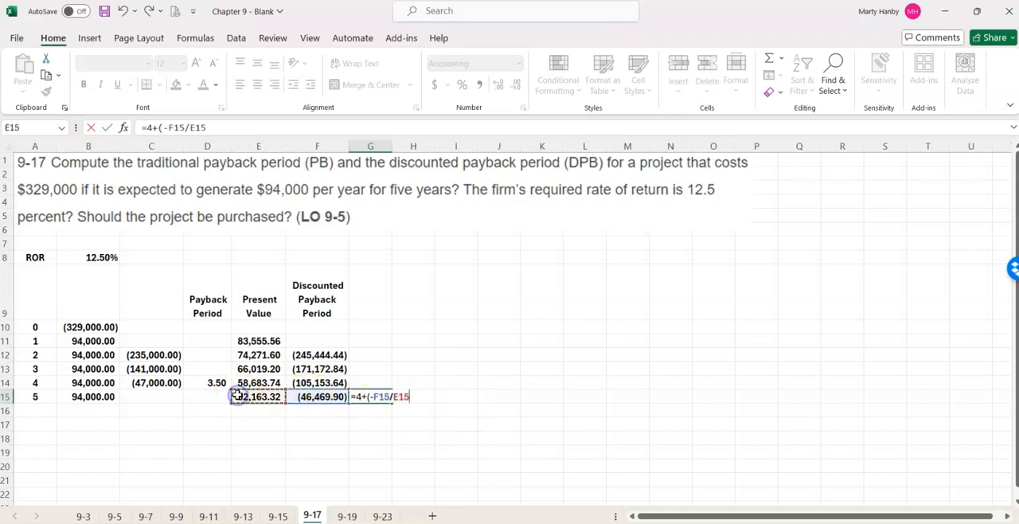
pyautogui.write(')')
pyautogui.press('Return')
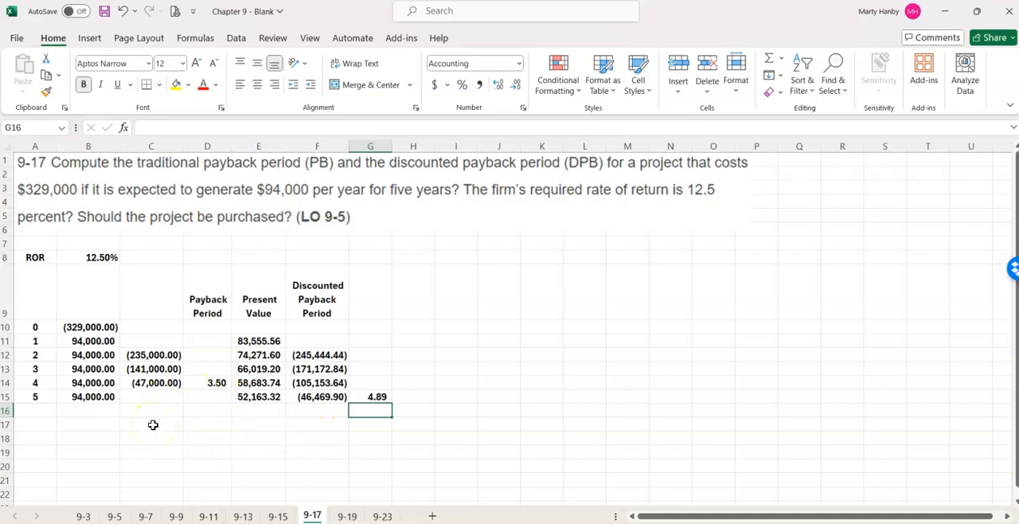
pyautogui.click(213, 383)
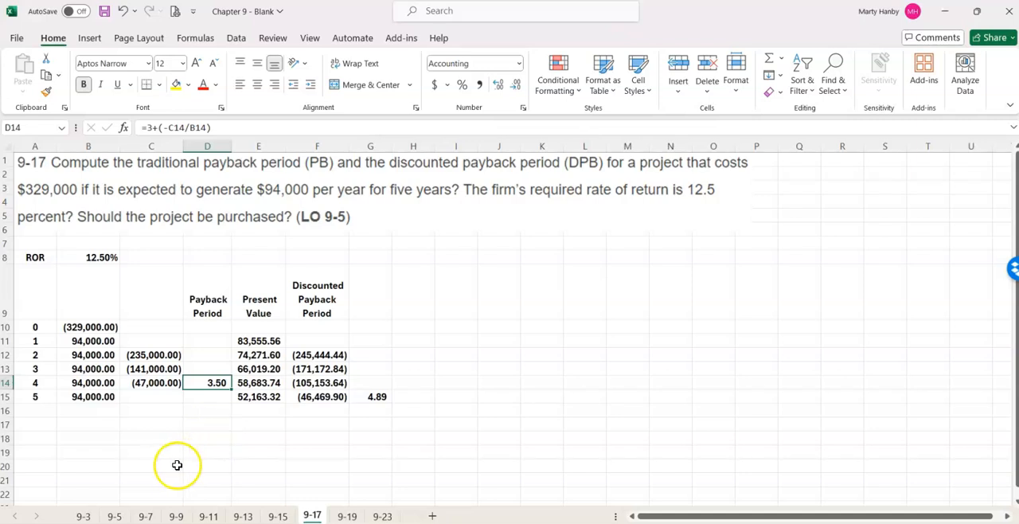
pyautogui.click(377, 398)
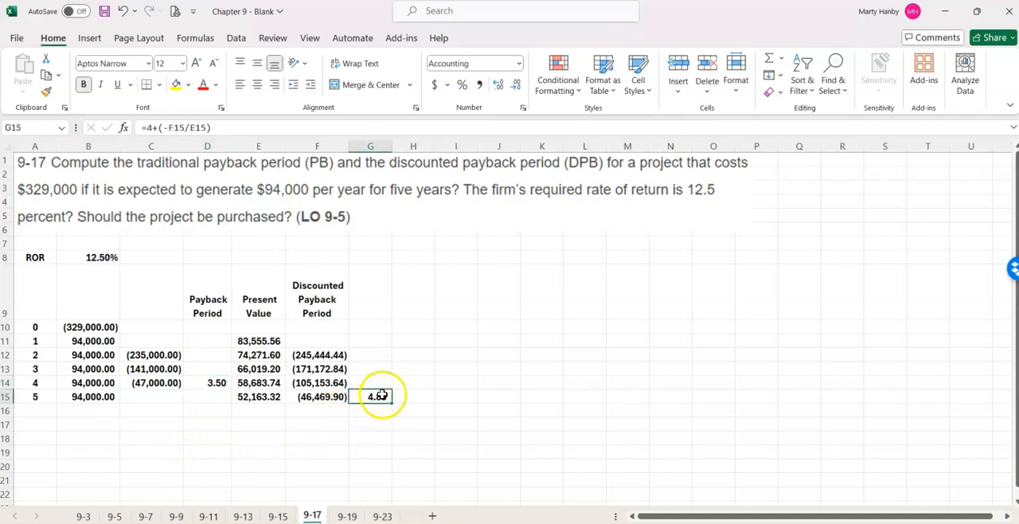